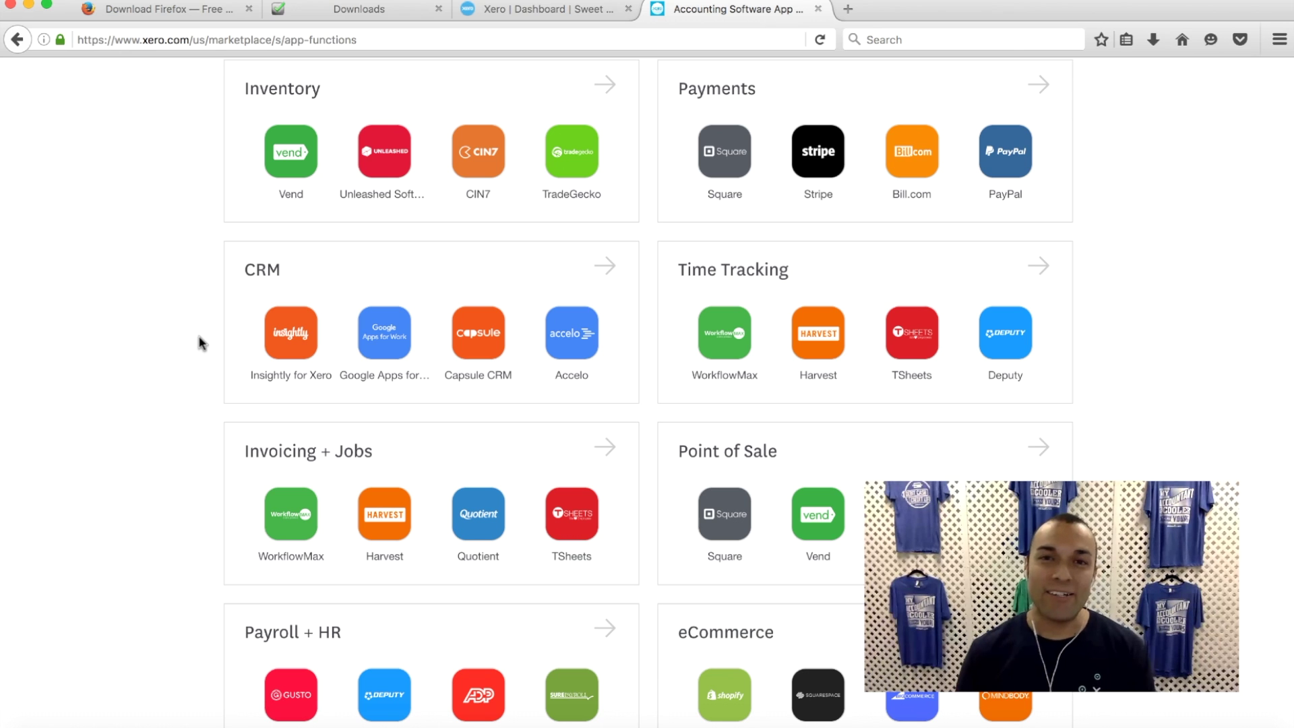
Step: Switch to the Firefox download page tab, leaving Xero App Marketplace open
click(182, 10)
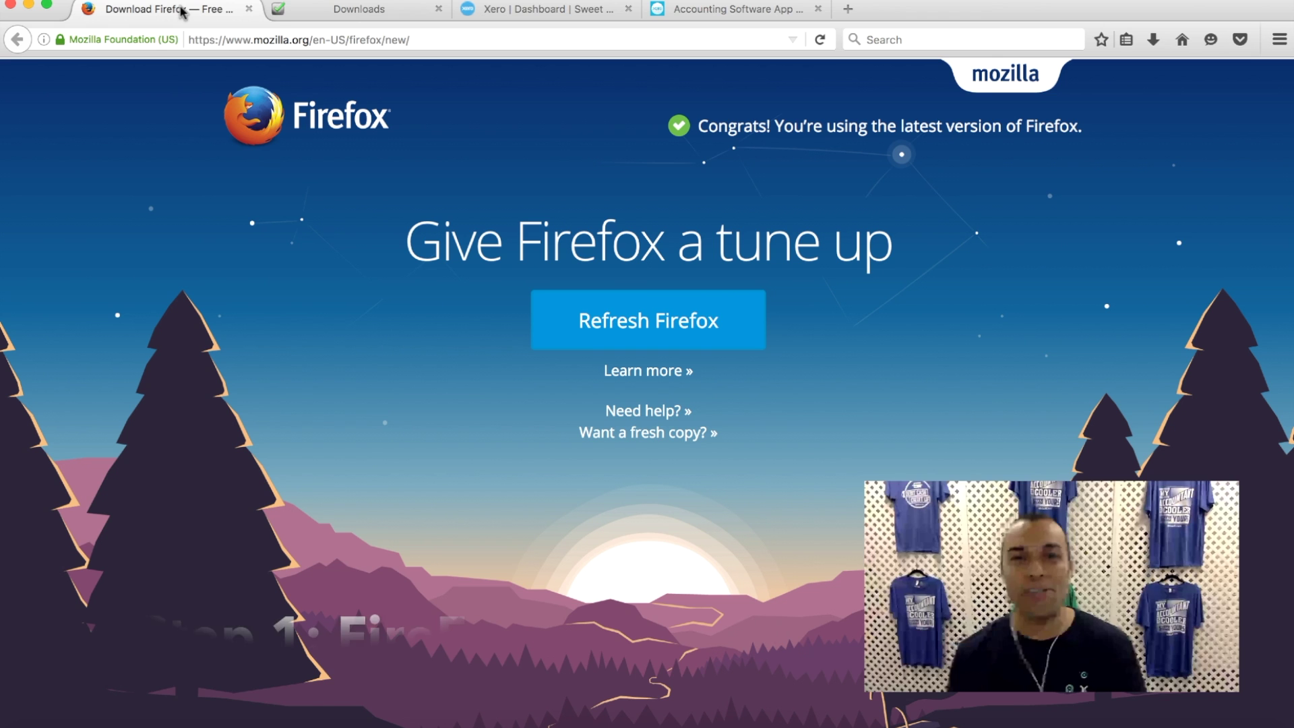
Step: View the Selenium IDE download page, then return to the Xero dashboard tab
click(377, 8)
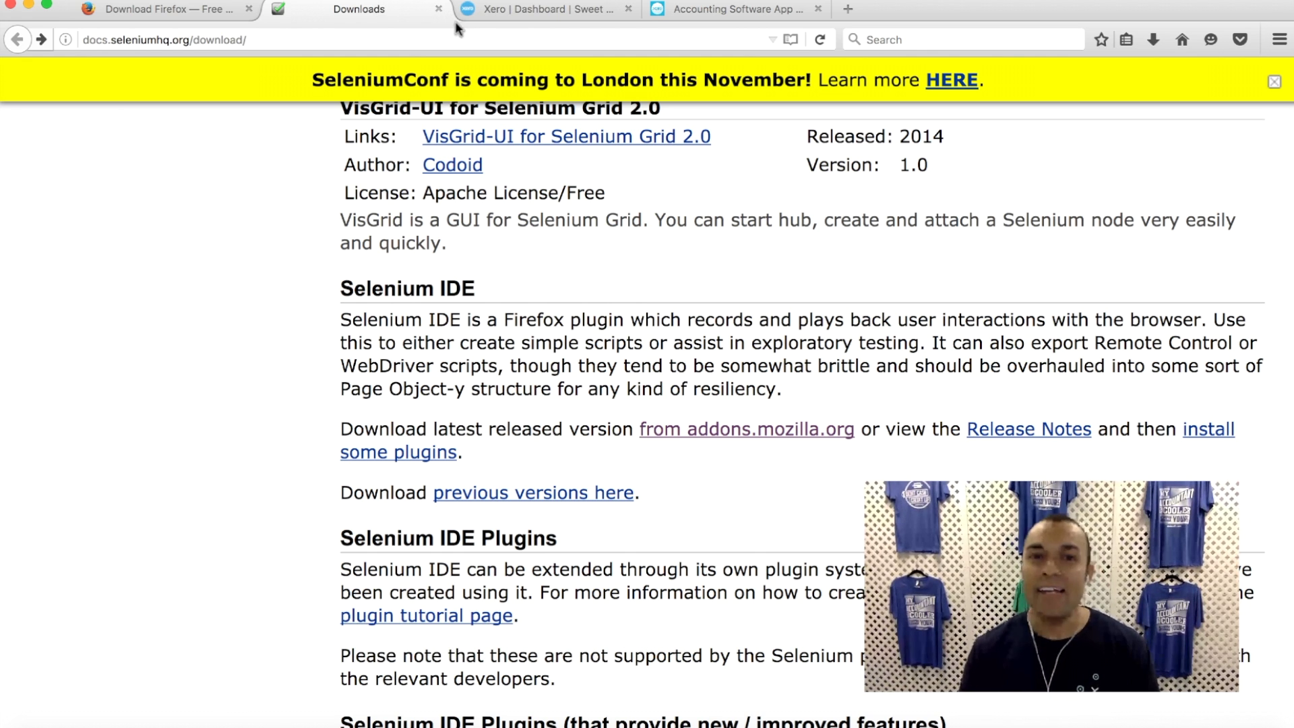
click(487, 14)
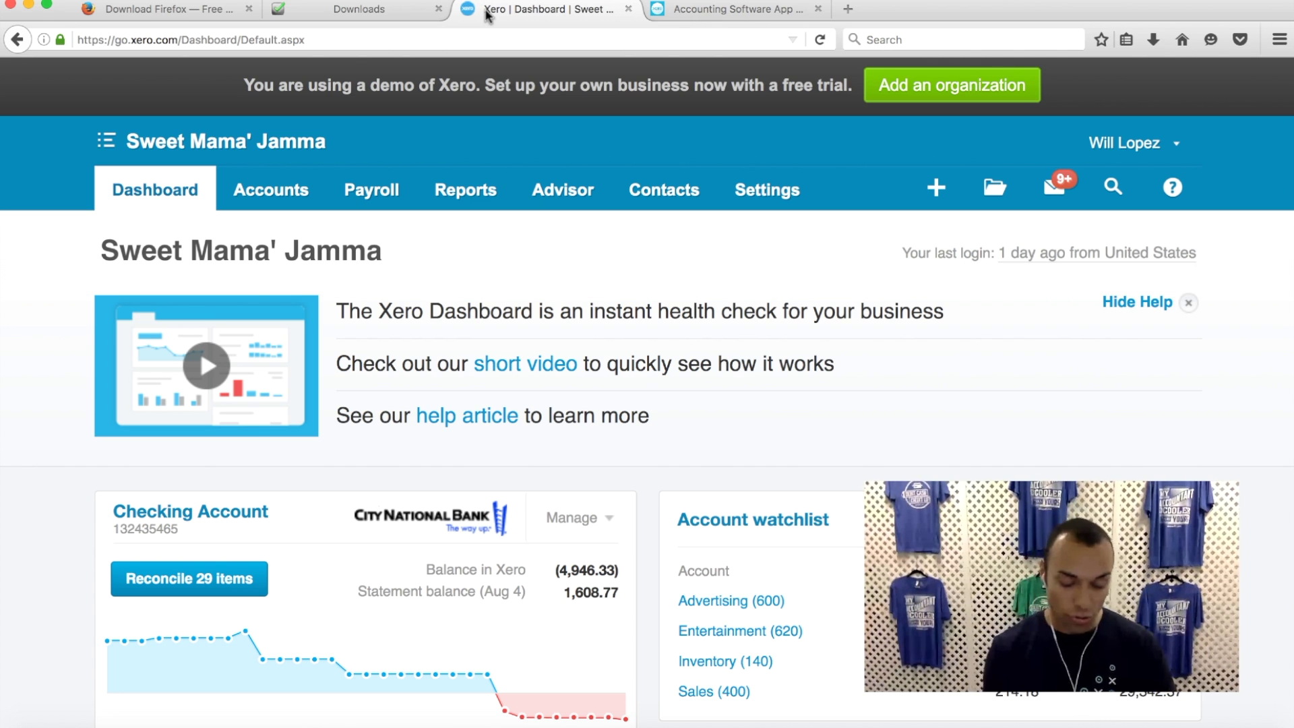
Step: Open Selenium IDE 2.9.1 in the browser sidebar with the Super+Alt+S shortcut
key(super+alt+s)
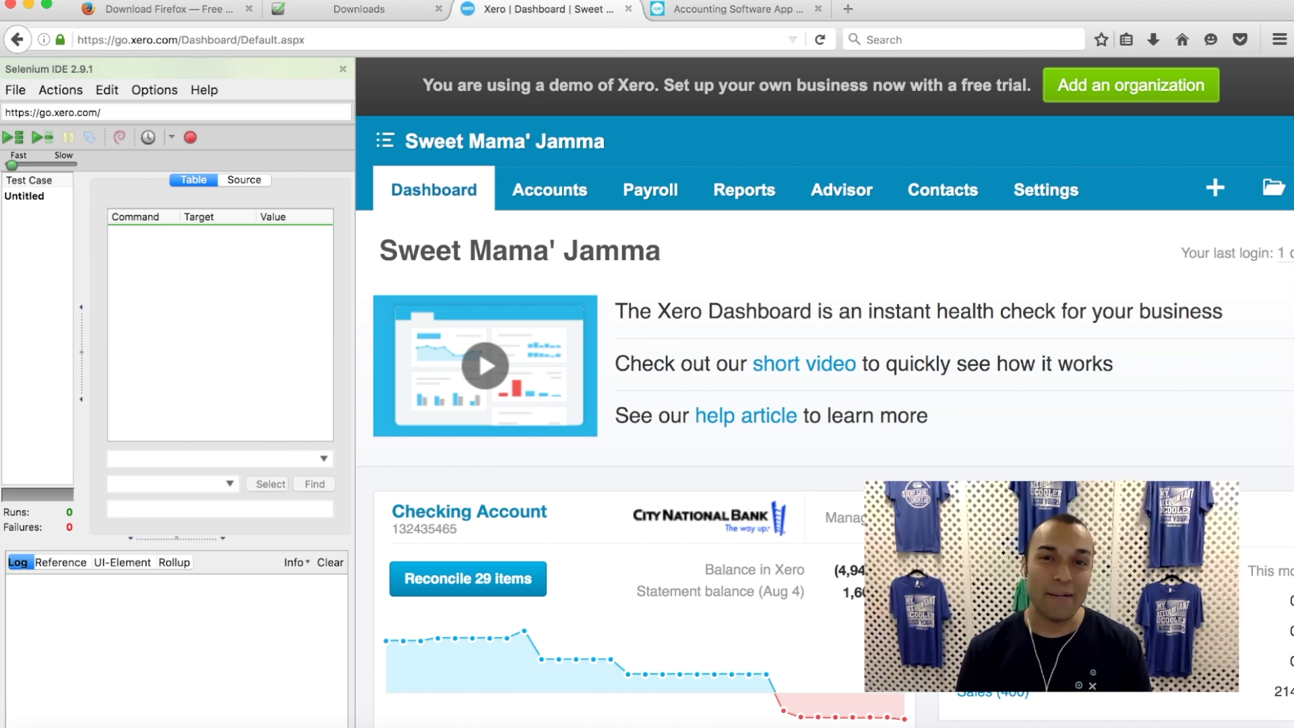
Step: Set goto_sel_ide.js as the Selenium Core extension in Selenium IDE Options and save
click(165, 92)
click(165, 109)
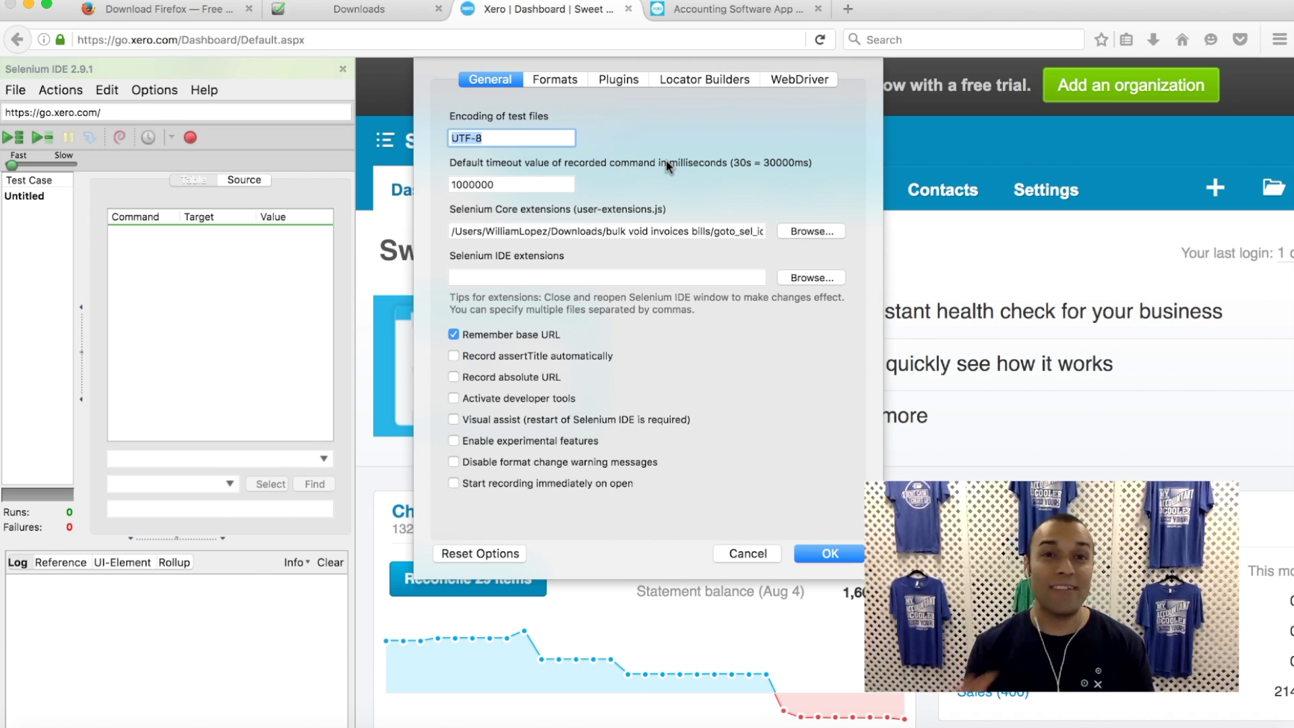
key(Tab)
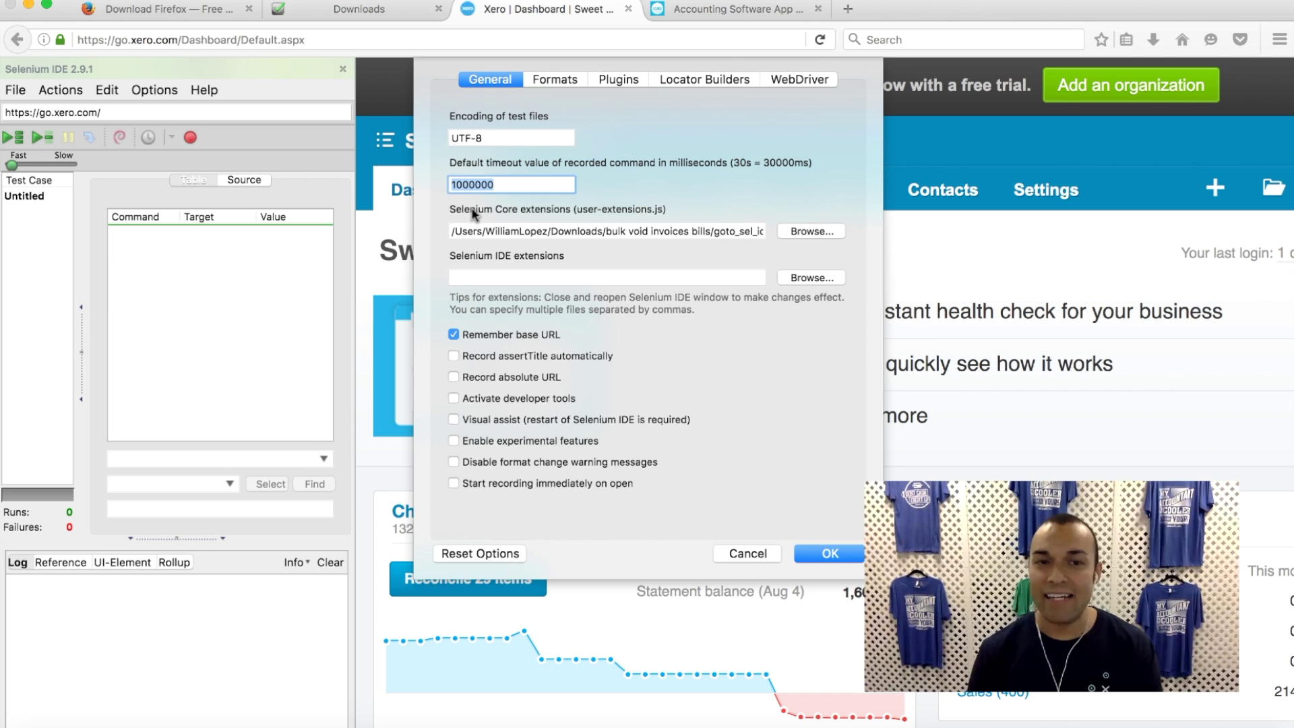
click(808, 232)
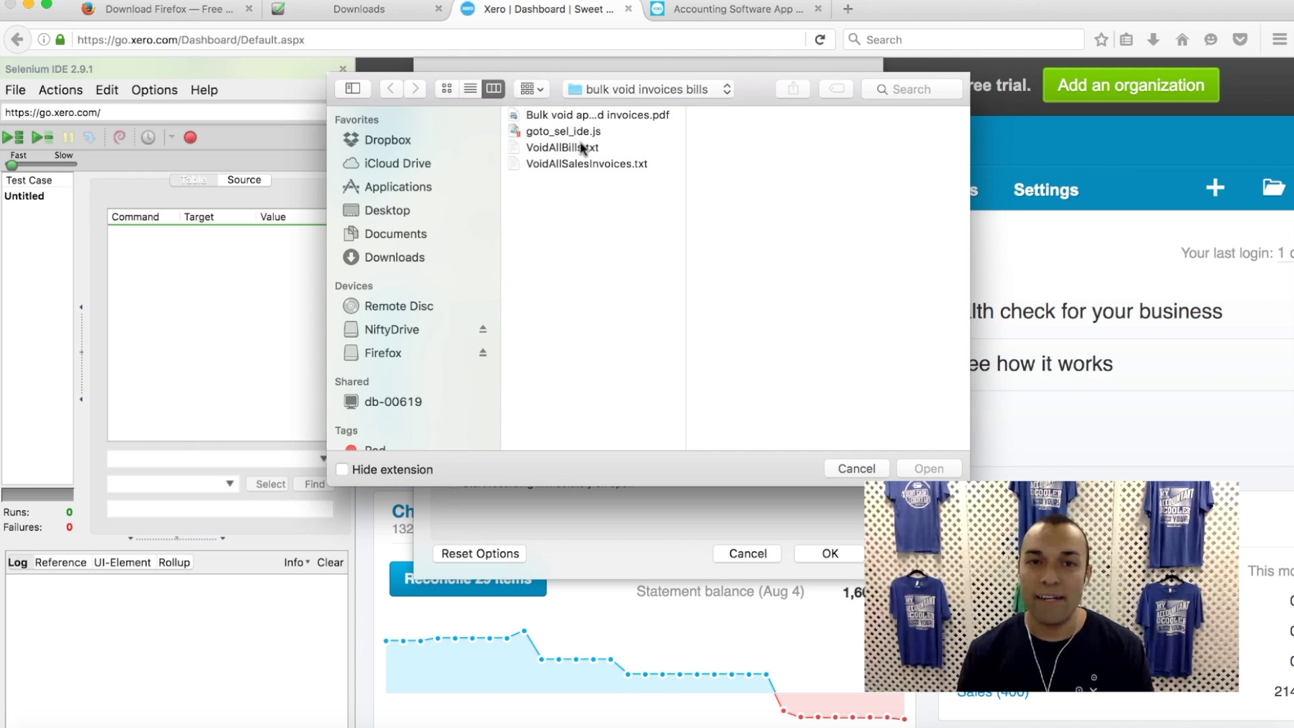
click(573, 132)
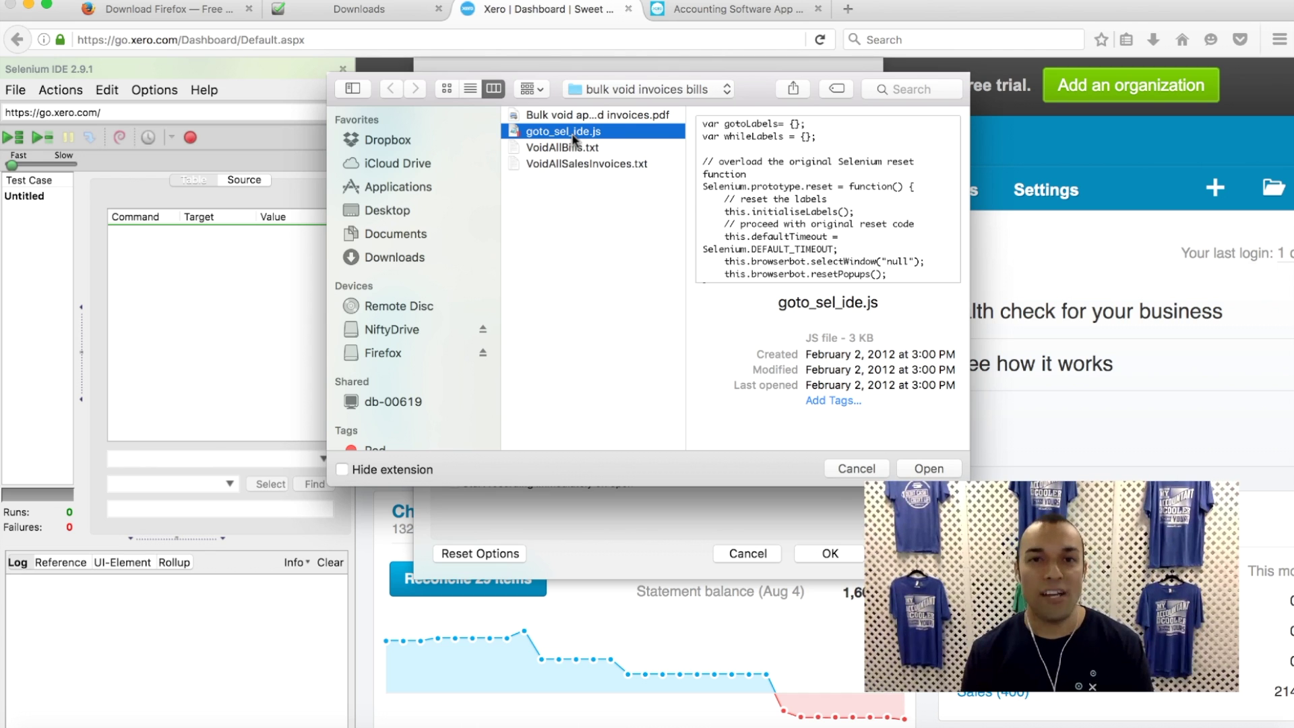
click(928, 468)
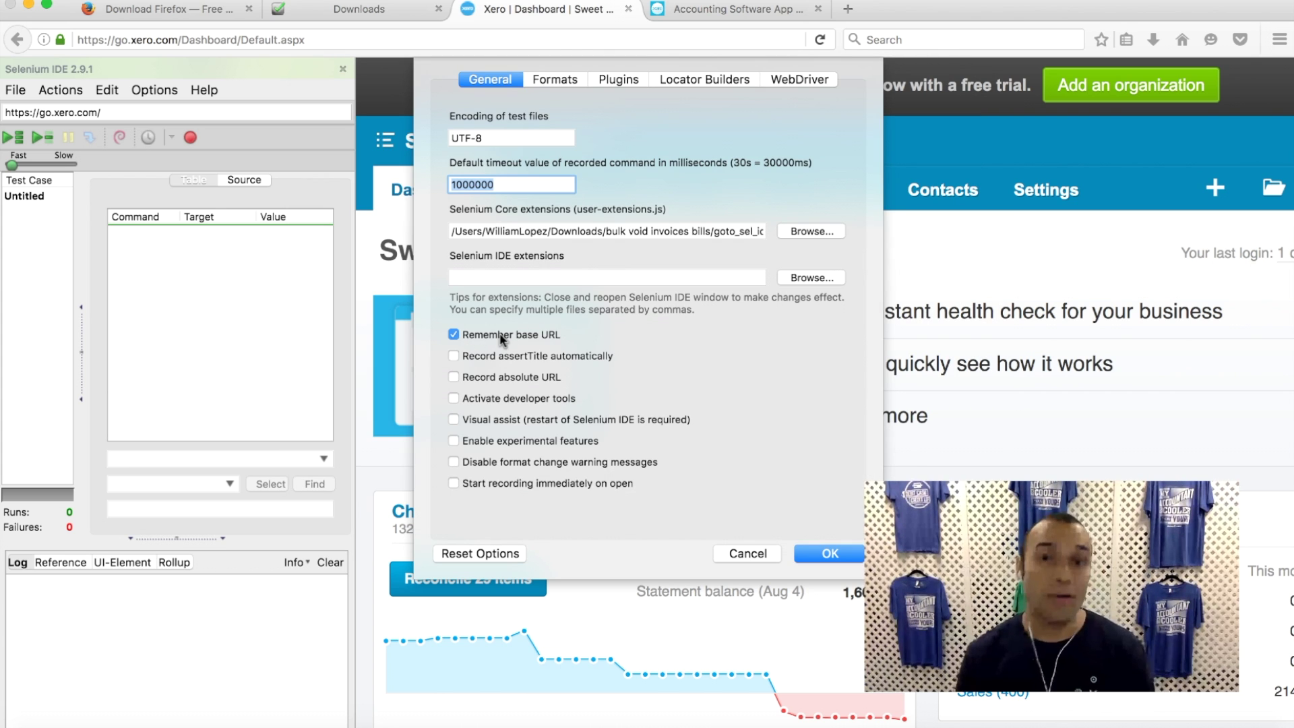
click(847, 558)
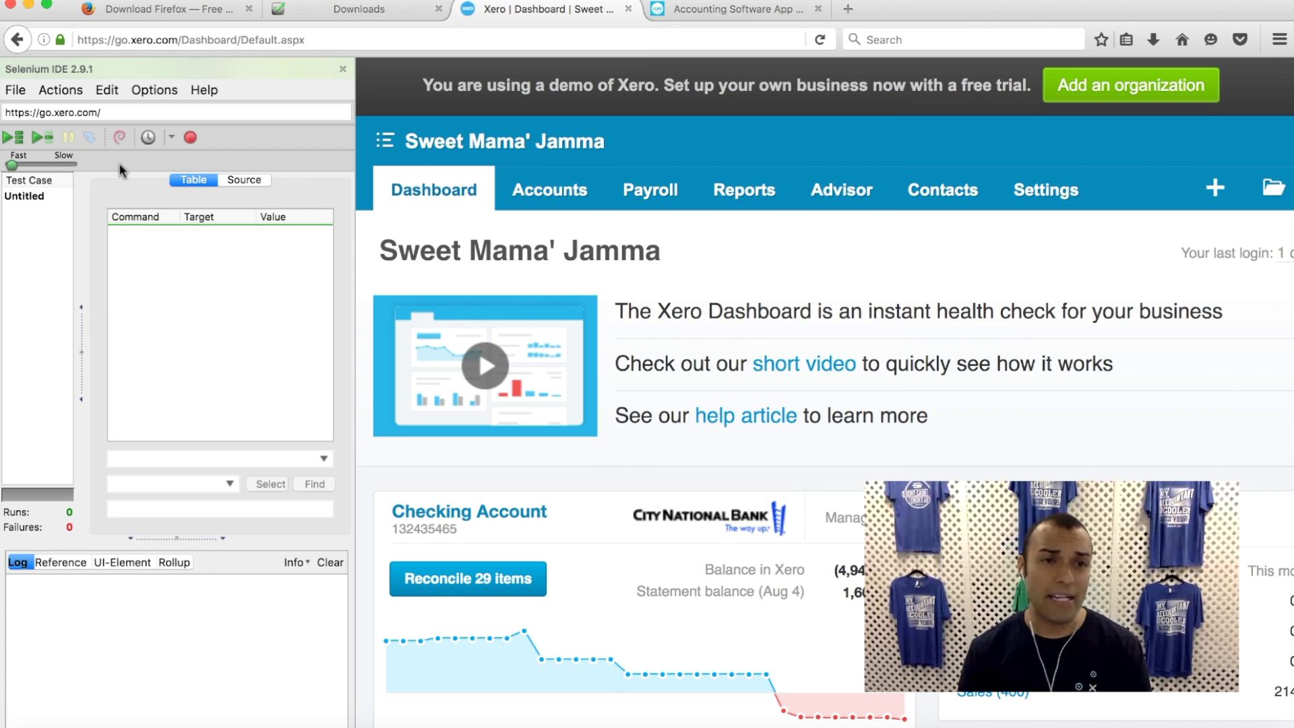
Step: Add the VoidAllSalesInvoices.txt test case and select its click link=Void command
click(22, 93)
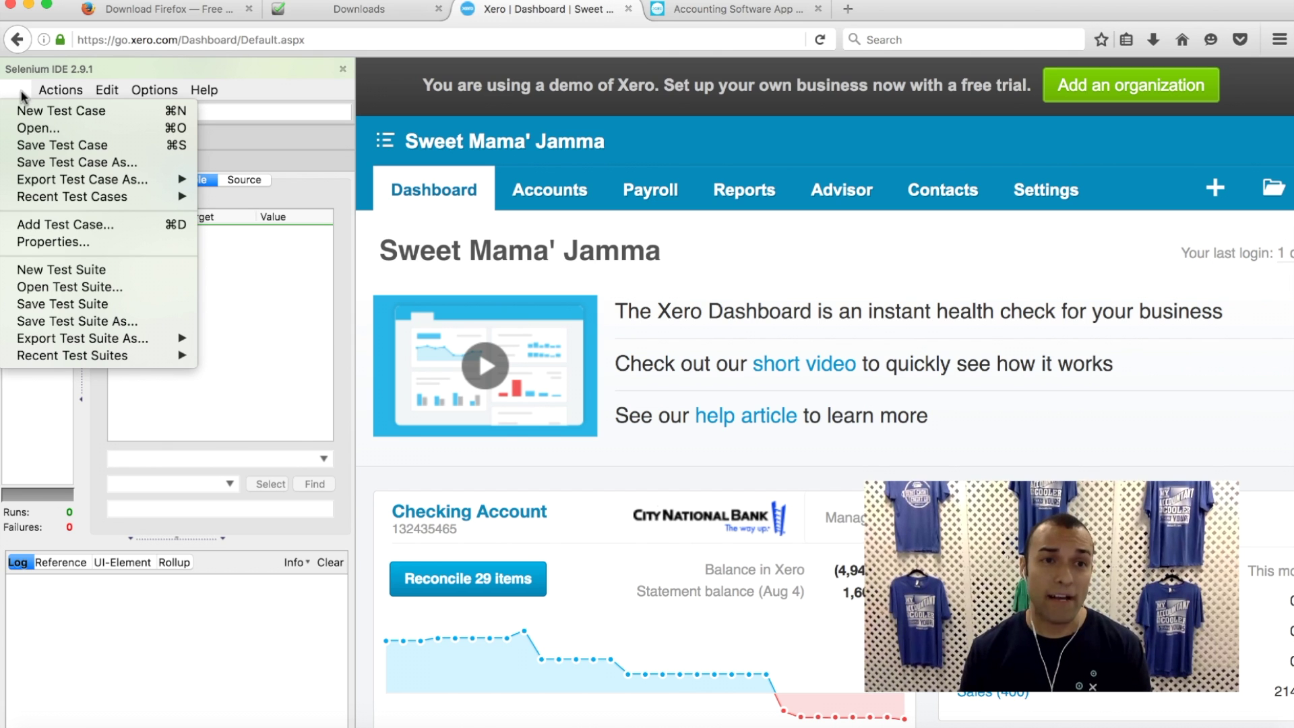
click(60, 225)
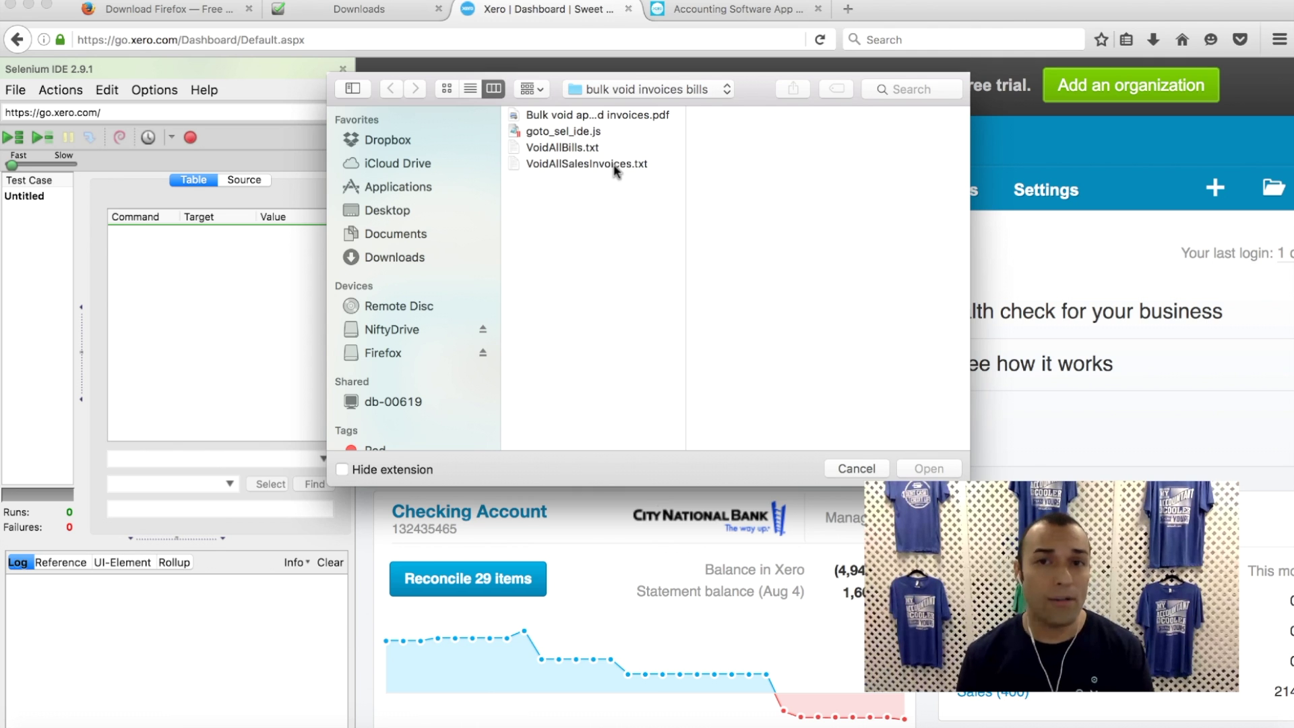
click(616, 170)
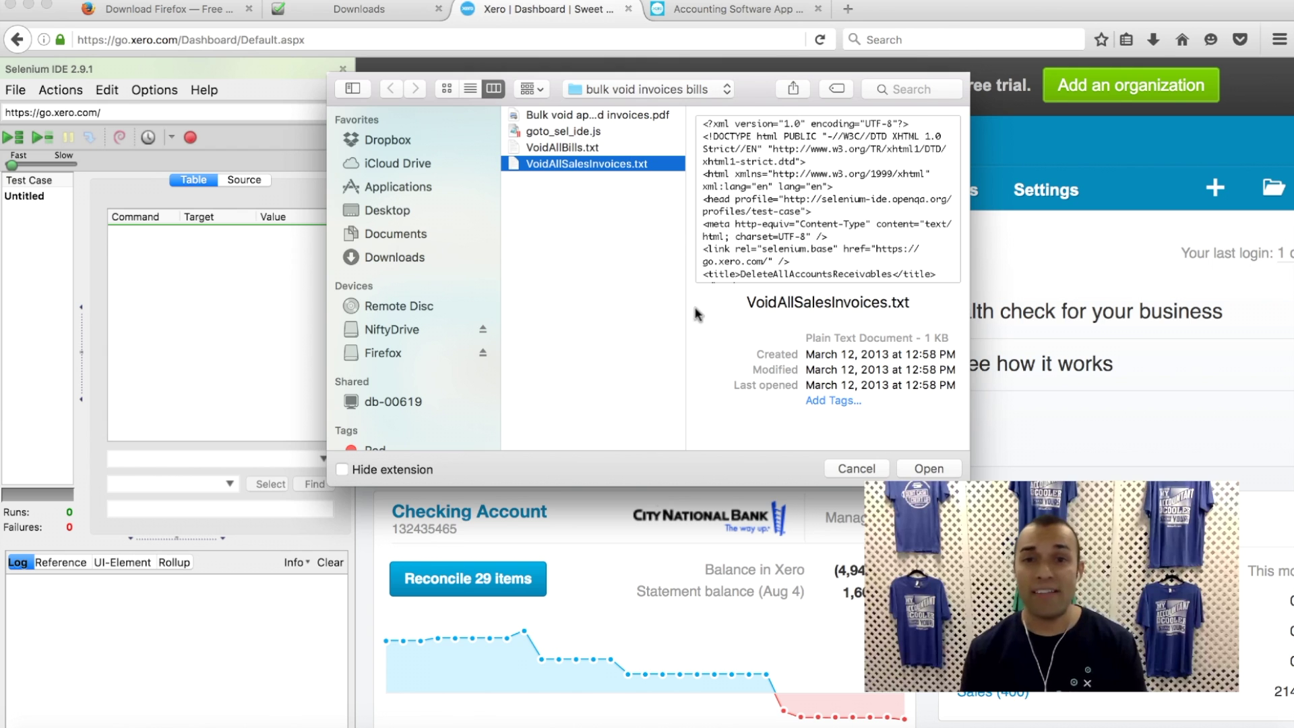
click(949, 472)
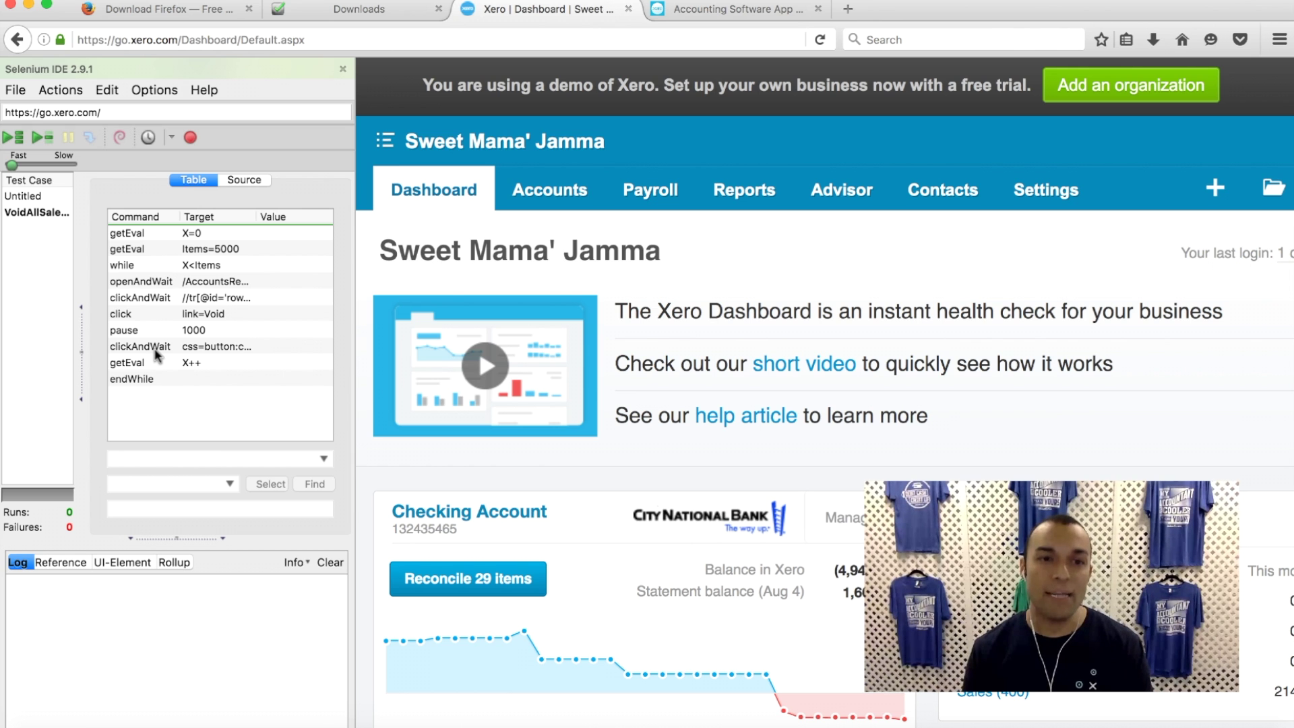
click(159, 314)
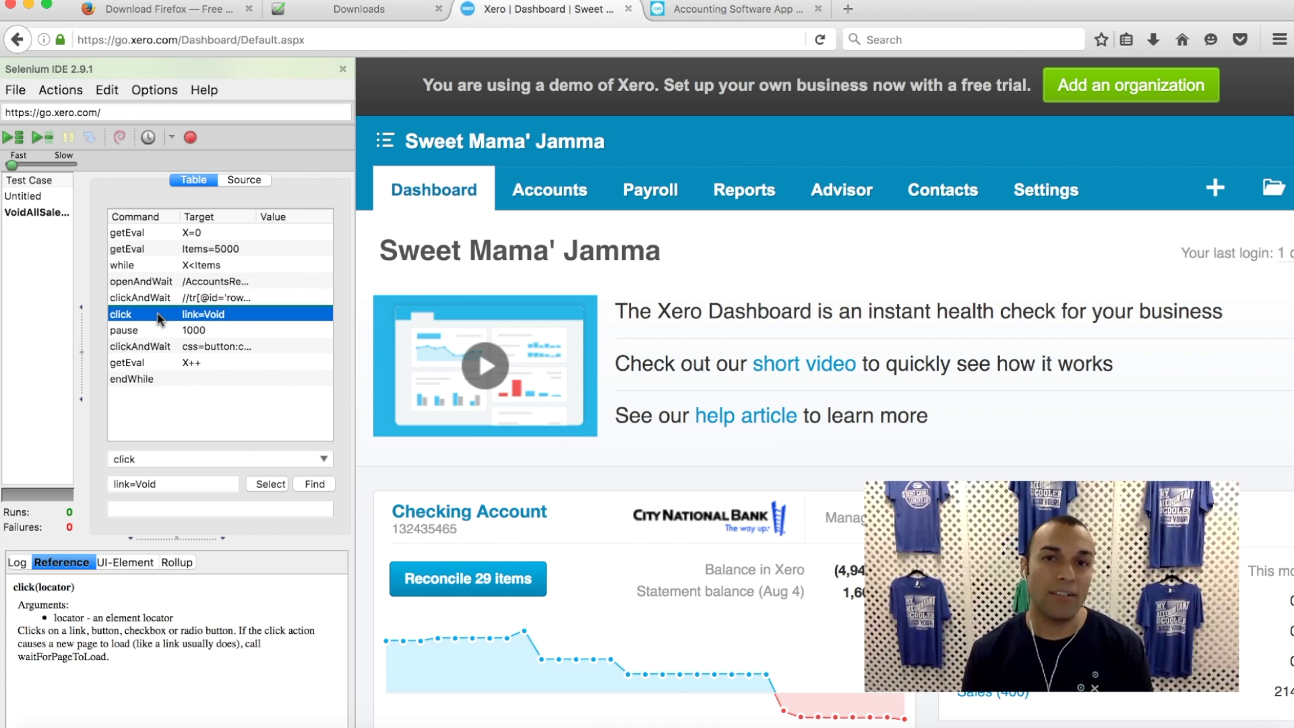
Step: Enter 1 in the Value field of the click link=Void command
click(184, 509)
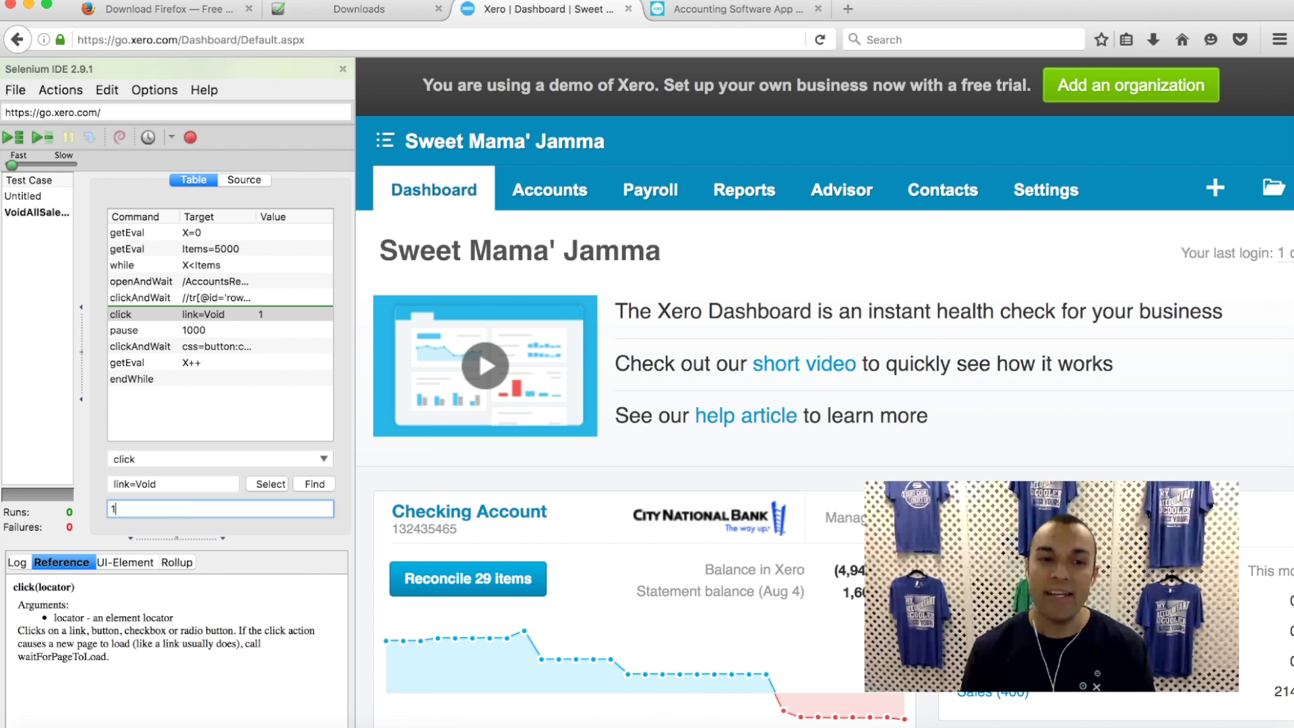
text(1)
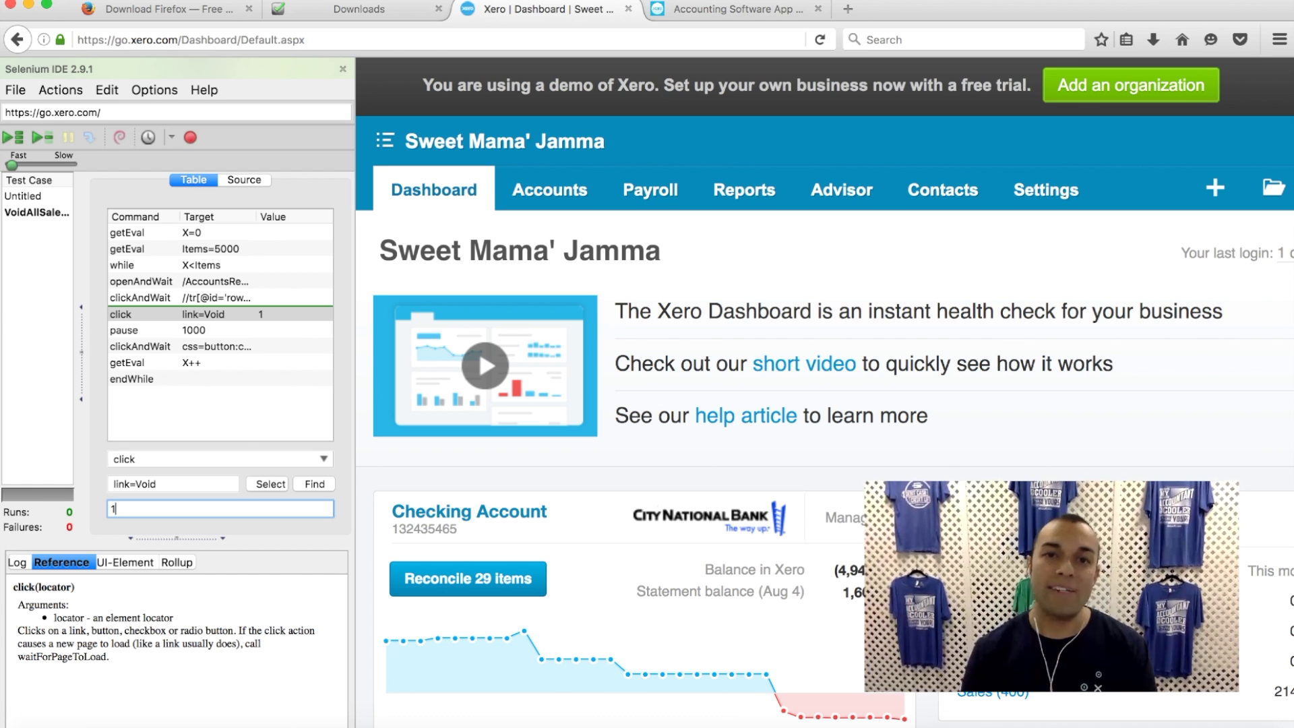
Step: Go to Sales, open the Awaiting Payment invoices and dismiss the reminders notice
click(553, 199)
click(546, 281)
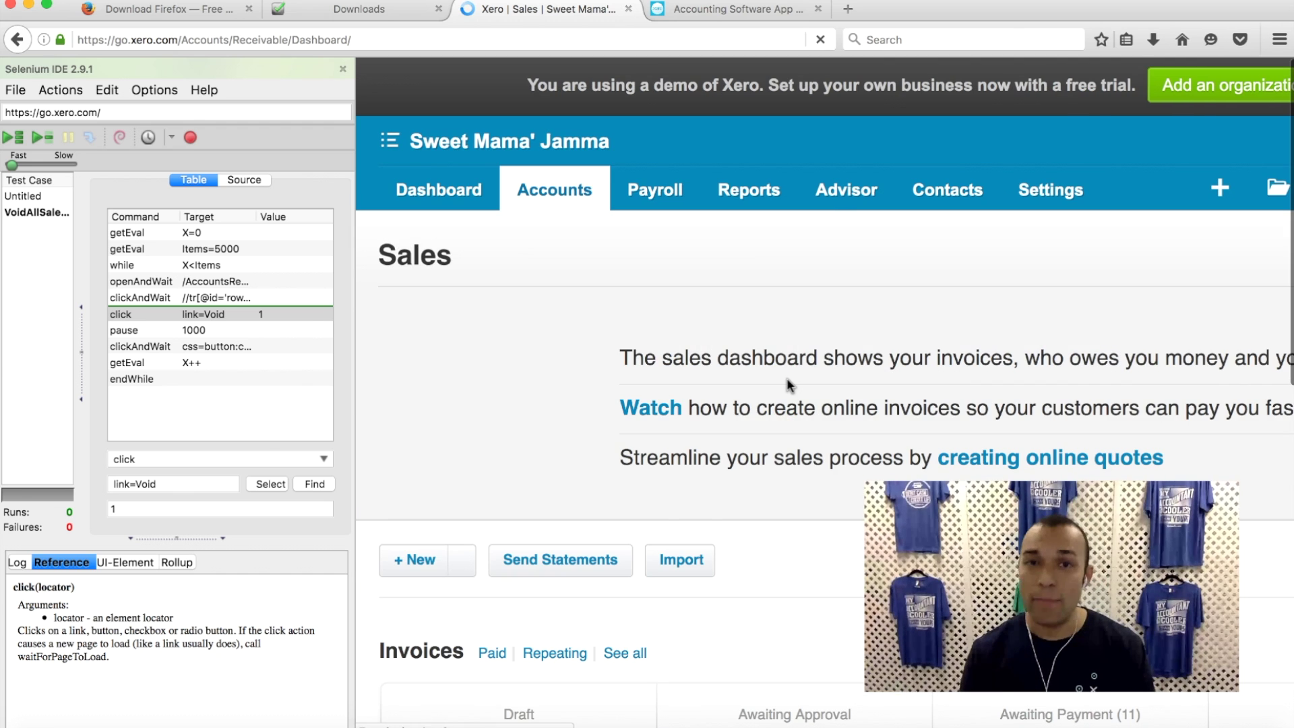
scroll(787, 377, down, 3)
scroll(786, 384, right, 5)
scroll(787, 384, down, 1)
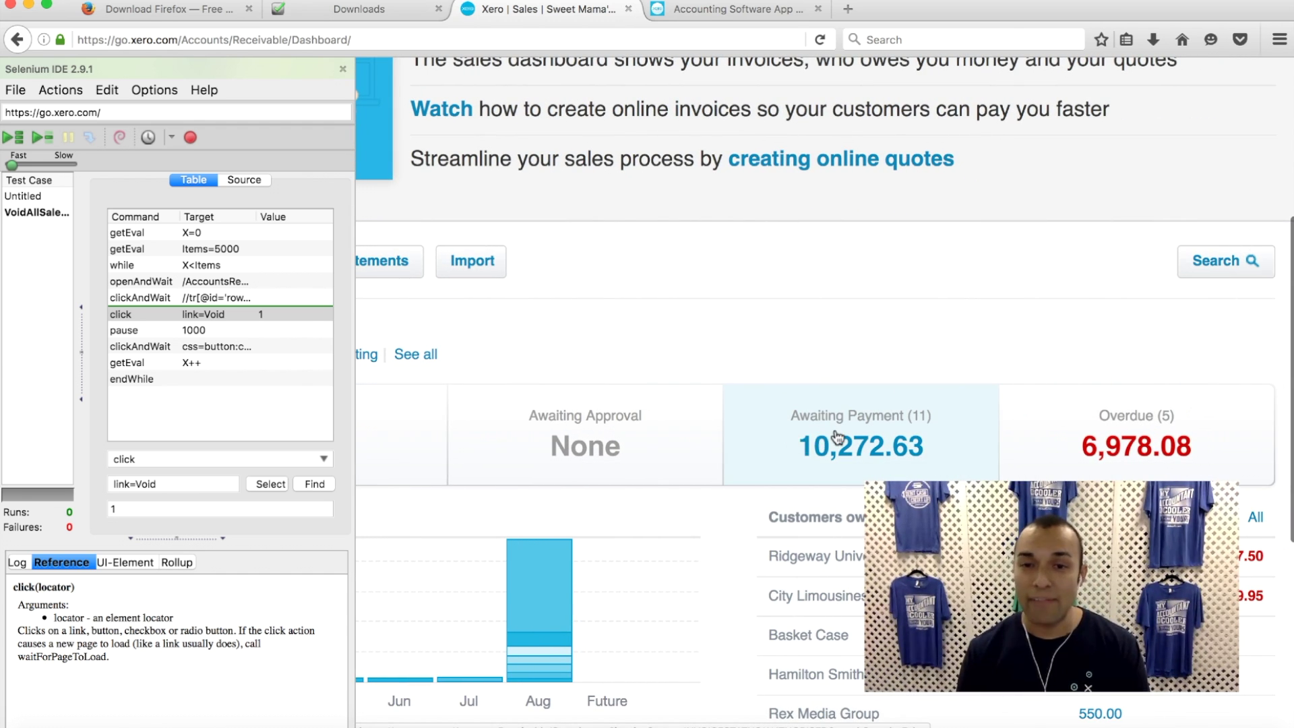
click(899, 435)
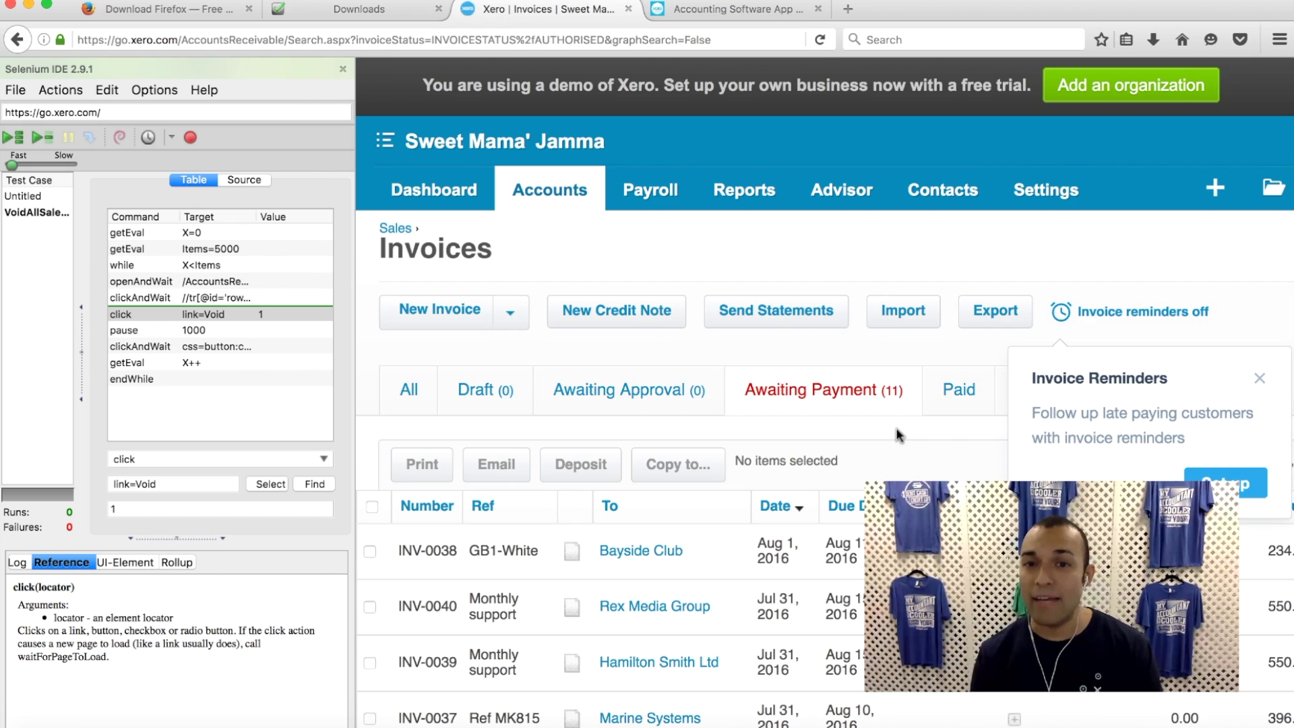
click(1246, 272)
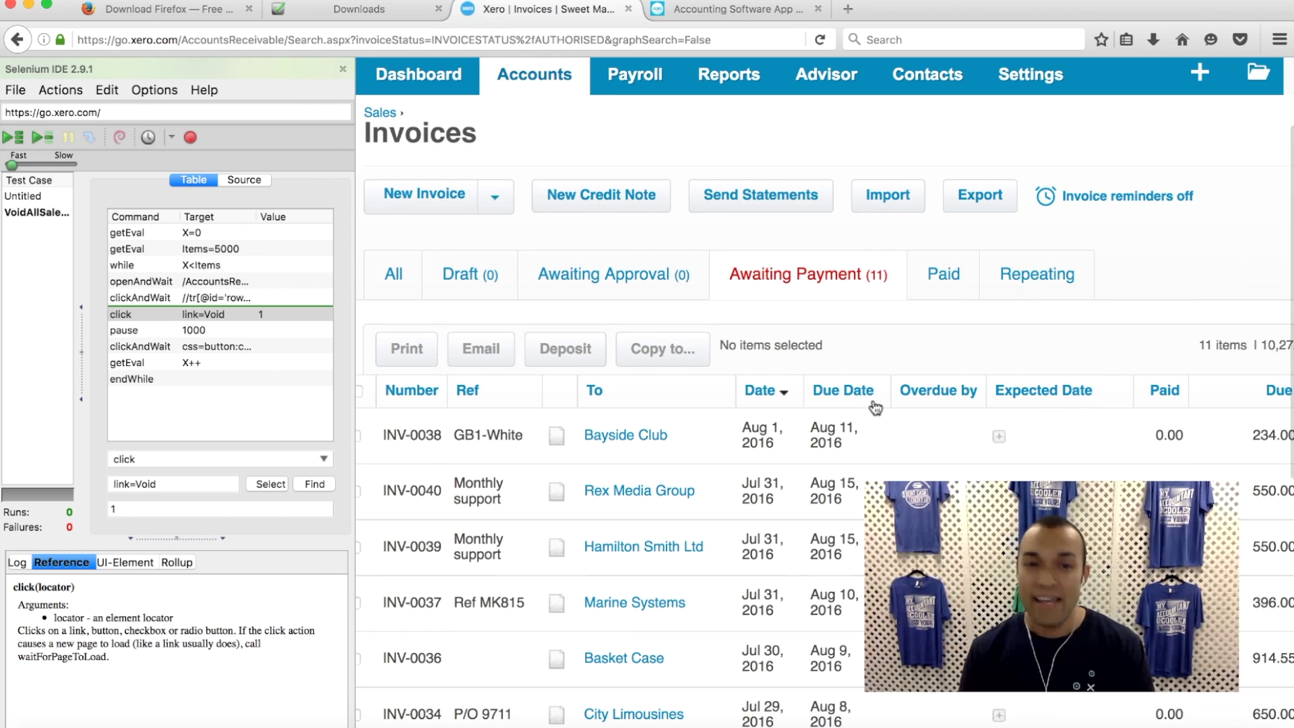
Step: Review the 11 awaiting-payment invoices, then play the VoidAllSalesInvoices test suite
scroll(797, 484, down, 2)
scroll(798, 484, down, 5)
scroll(797, 484, up, 5)
scroll(797, 483, right, 1)
scroll(798, 484, up, 1)
scroll(797, 483, right, 1)
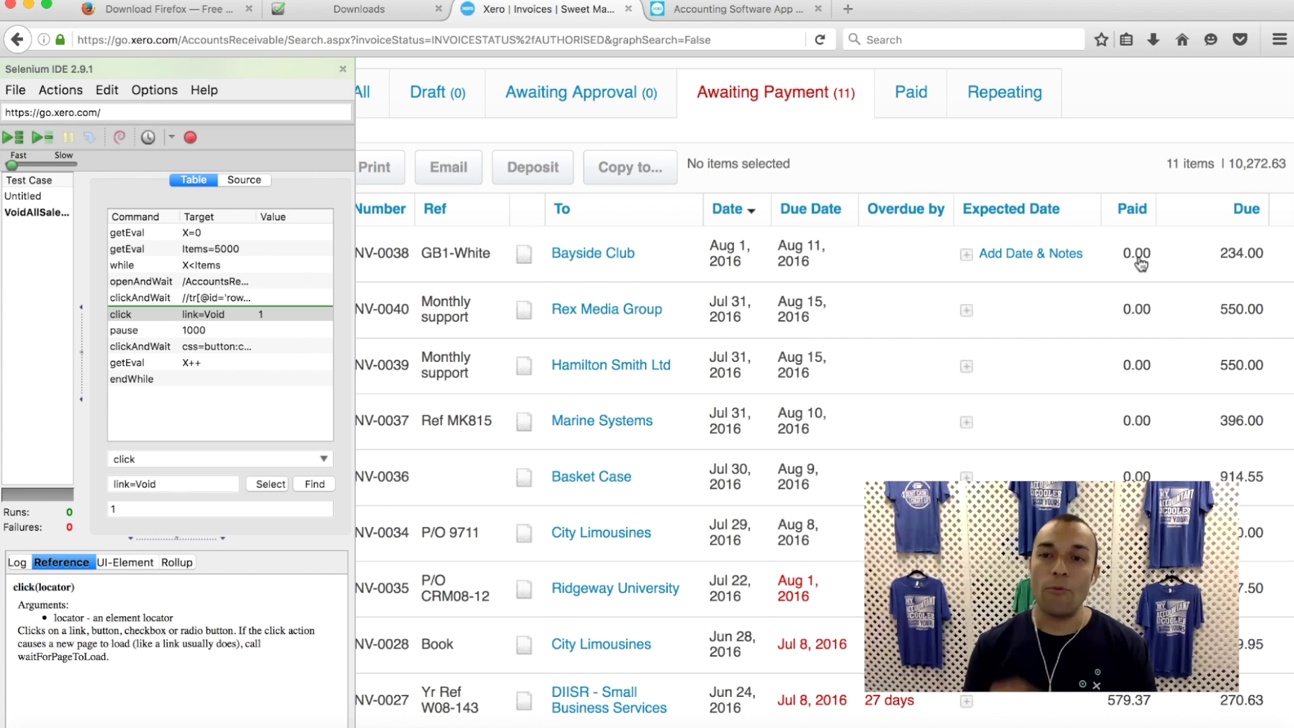
scroll(1139, 263, down, 5)
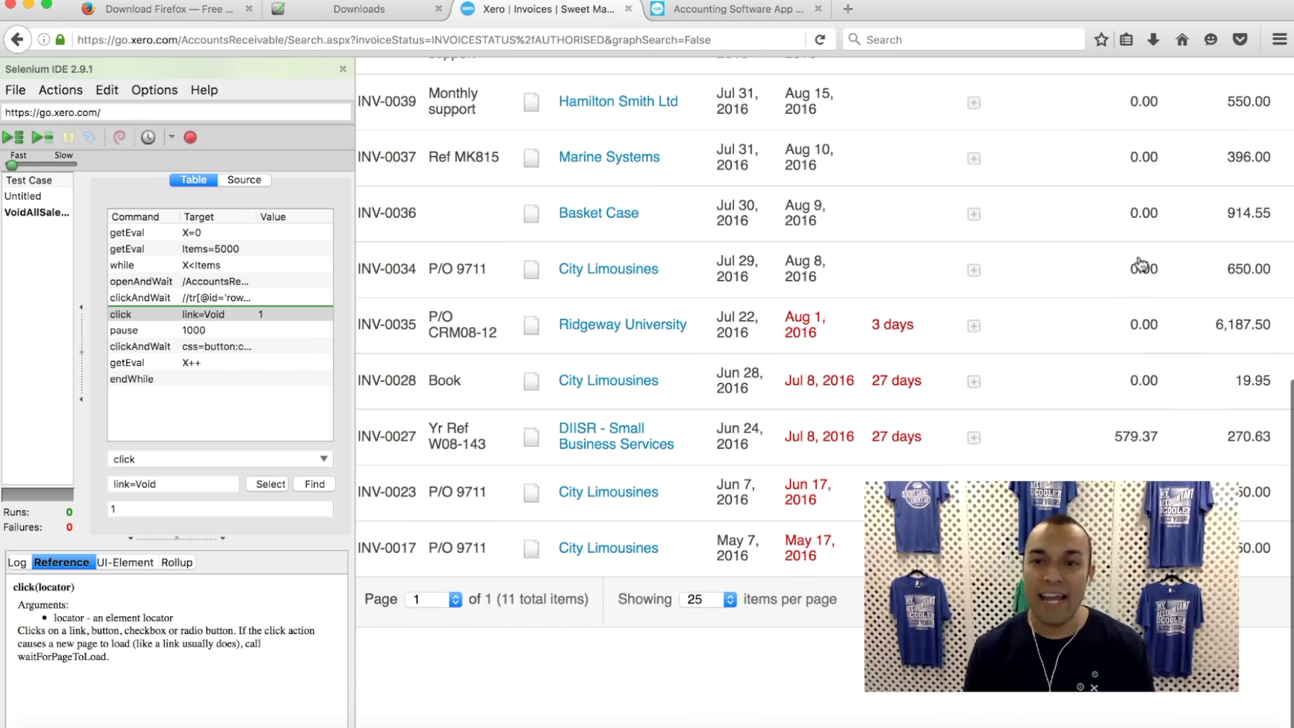
scroll(1135, 442, up, 5)
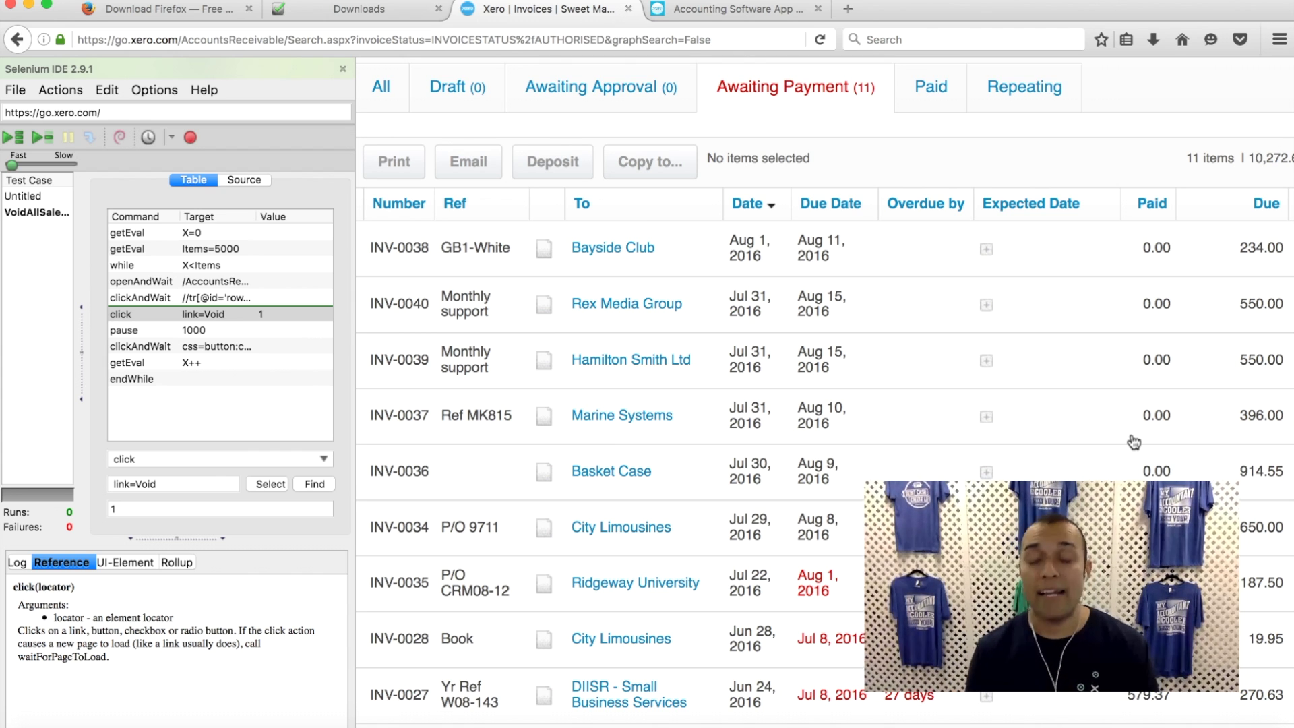
scroll(1134, 442, down, 3)
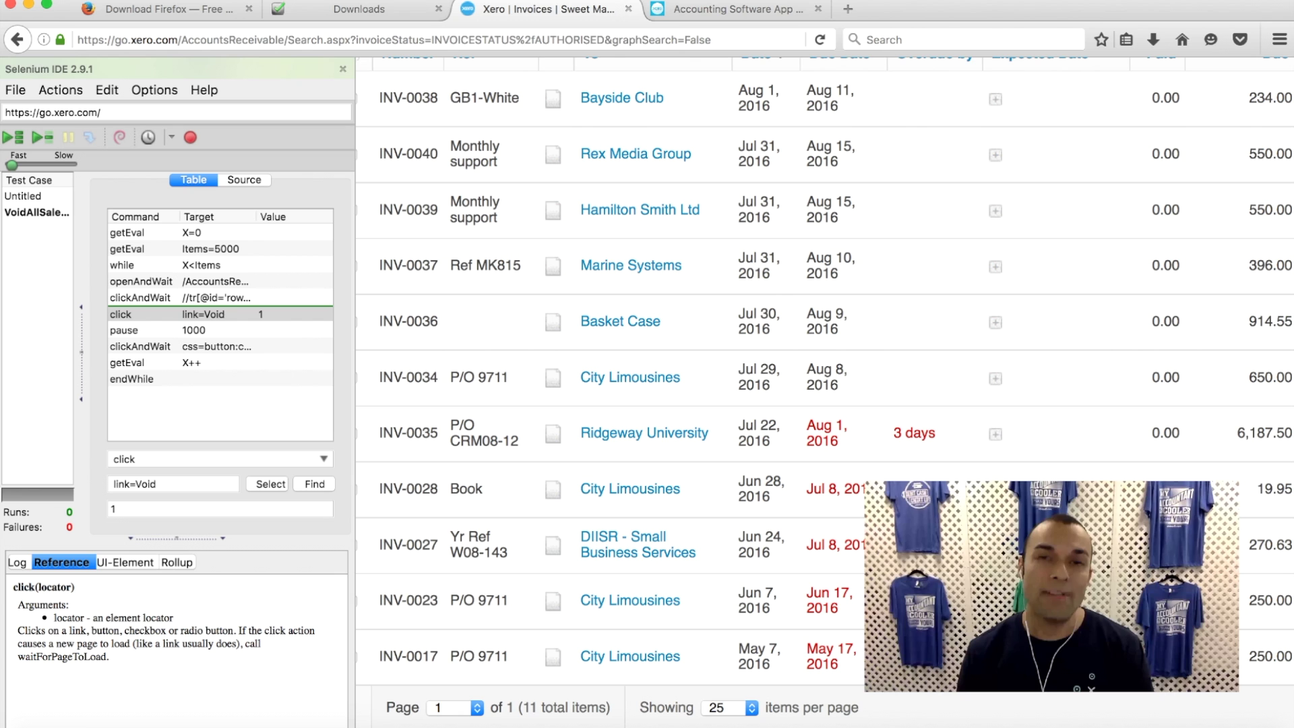
scroll(825, 390, up, 9)
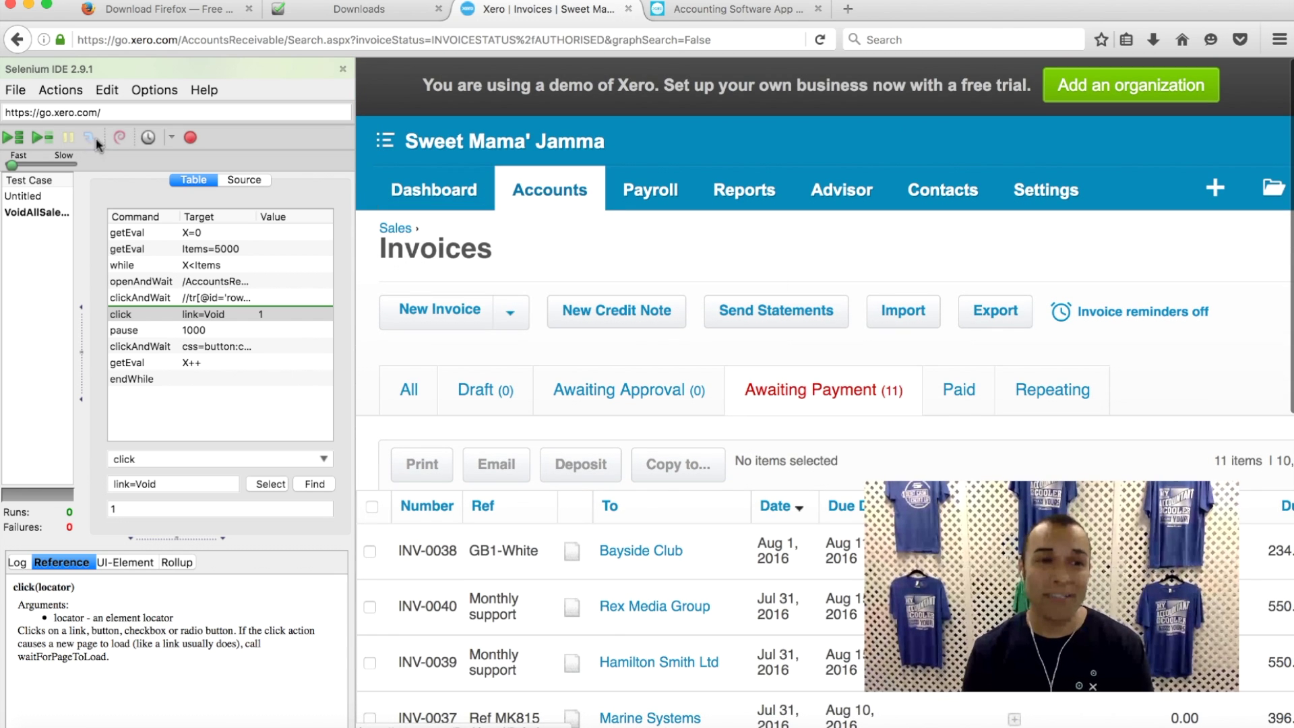
click(15, 141)
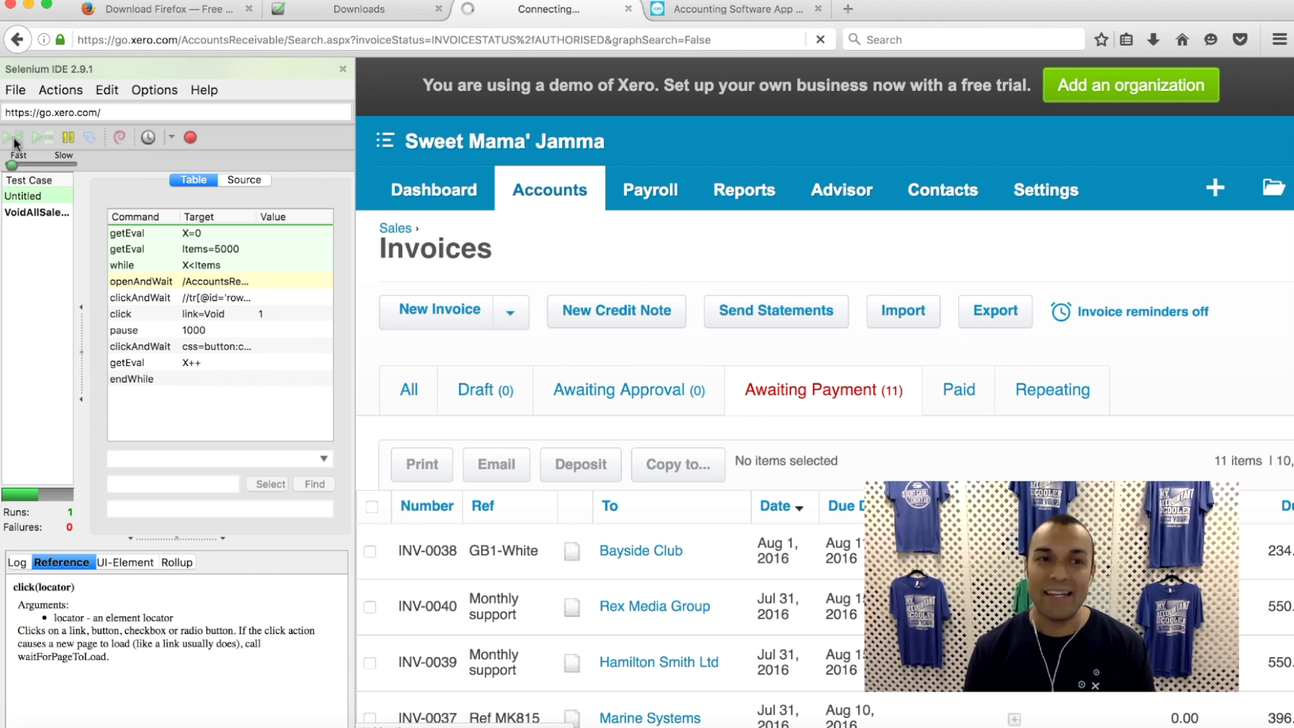